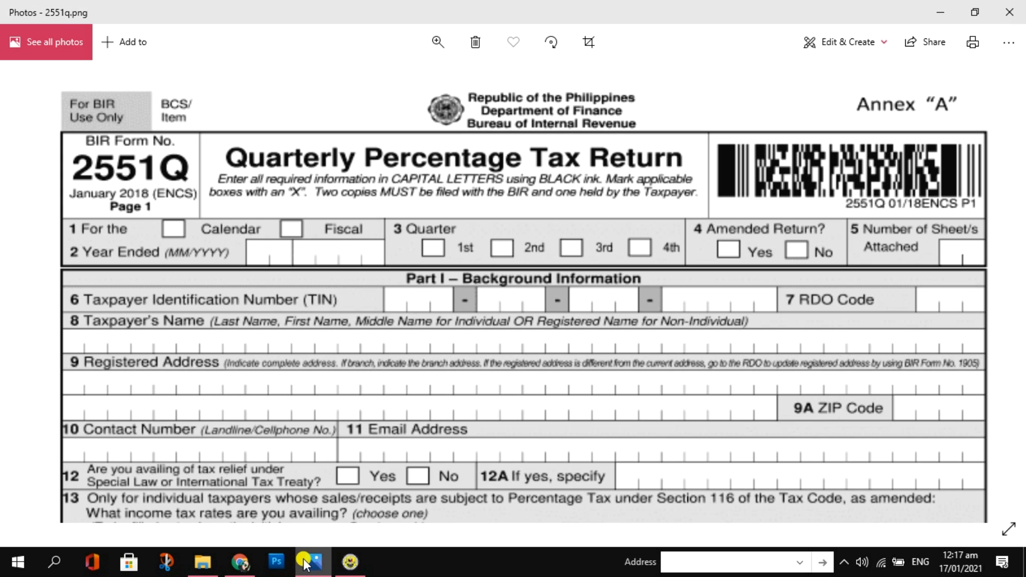
- Switch to the browser and examine the Offline eBIRForms Package download section on the BIR eBIRForms page
click(239, 561)
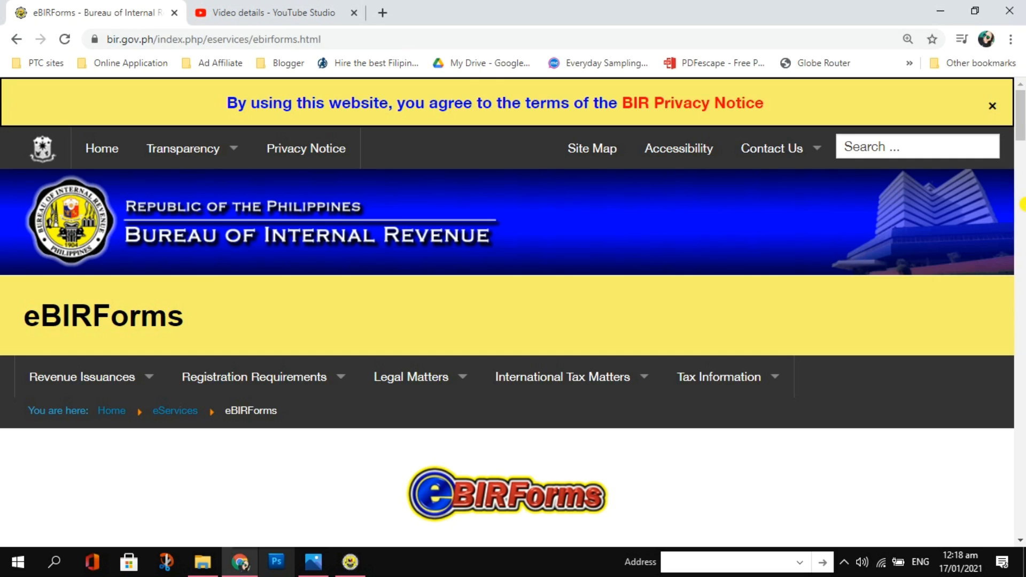
drag(1020, 128, 1020, 190)
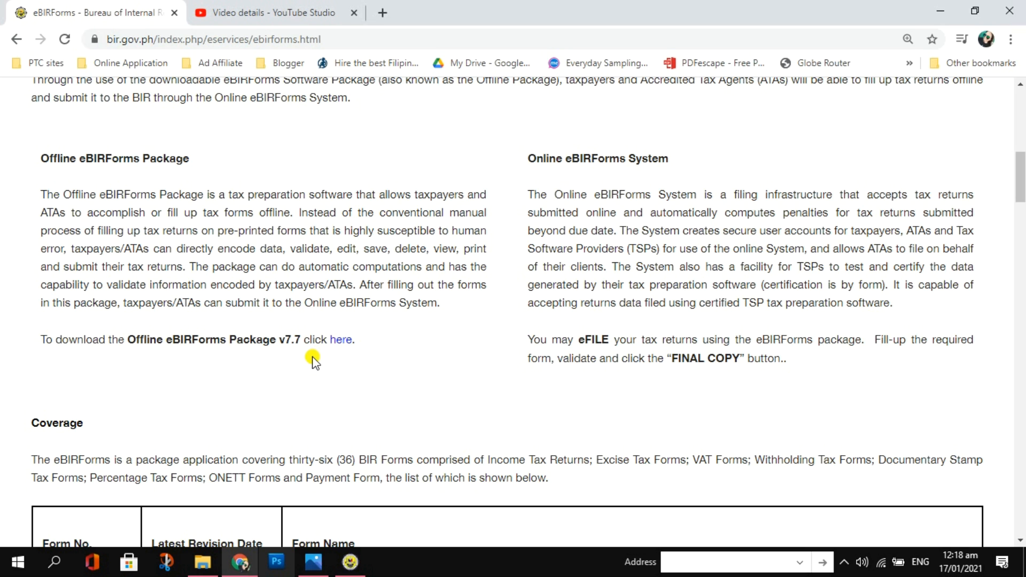
- Switch to the Offline eBIRForms Package and load the taxpayer profile by entering the Taxpayer Identification Number
click(350, 561)
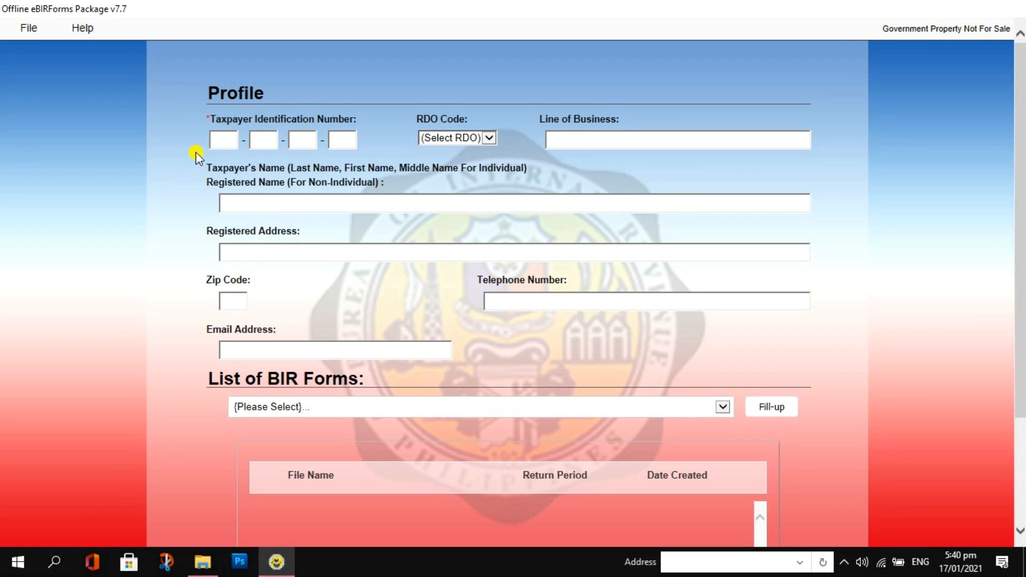
click(212, 139)
click(215, 133)
text(000-000-000-000)
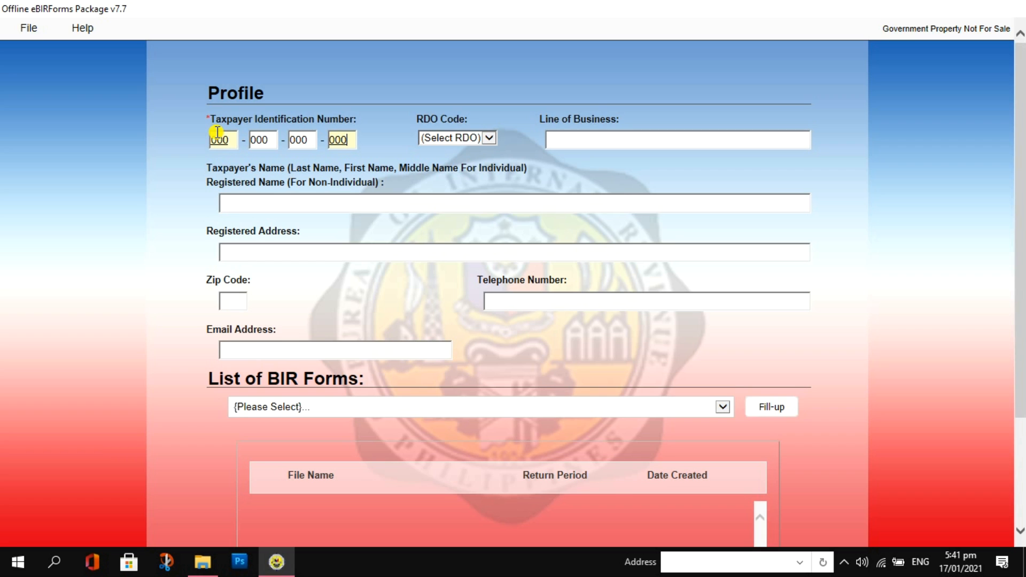
key(Tab)
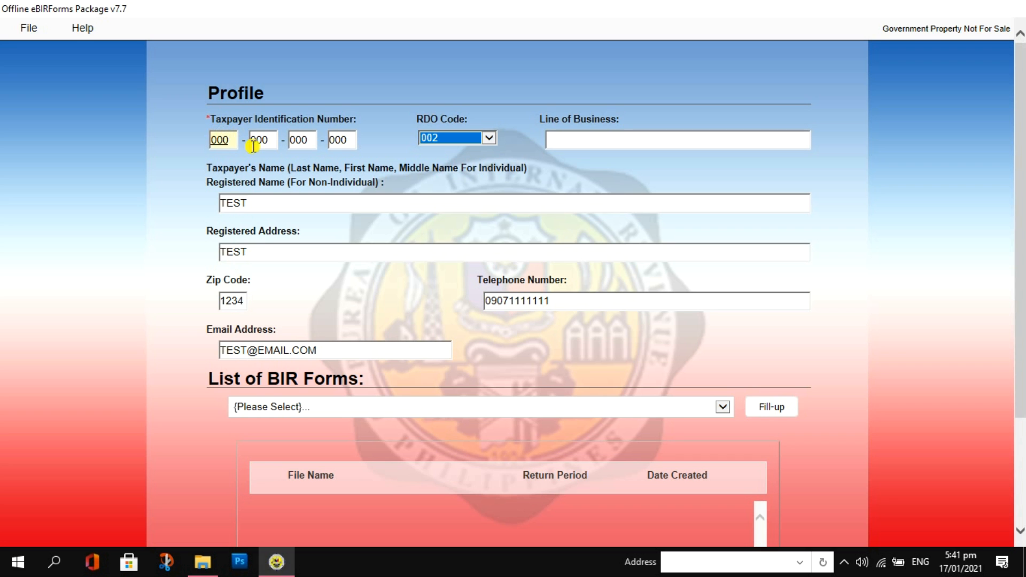
- Choose BIR Form 2551Qv2018 - Quarterly Percentage Tax Return from the list of BIR forms and open it for filling up
click(498, 420)
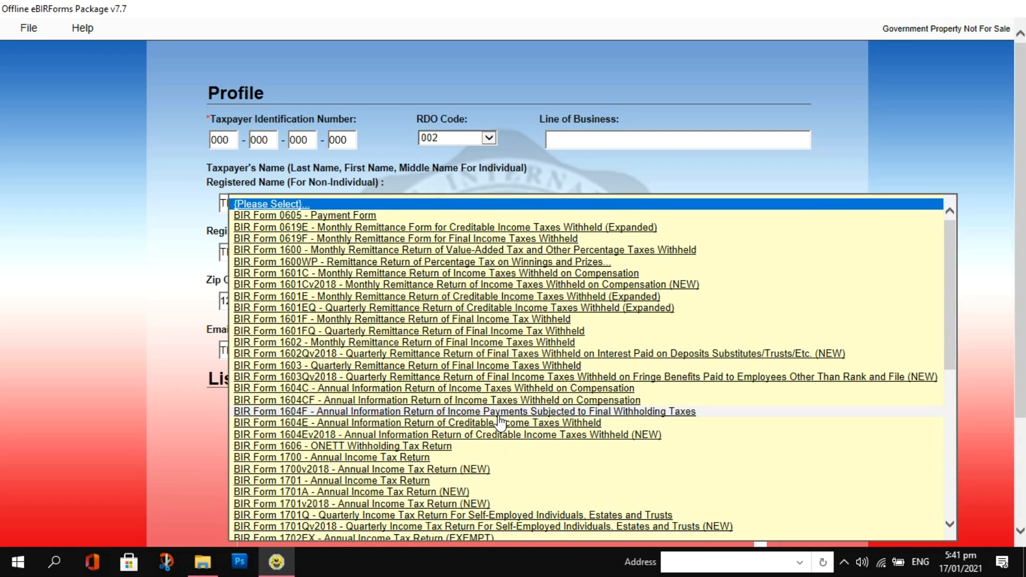
click(498, 419)
scroll(498, 419, down, 2)
scroll(636, 263, down, 1)
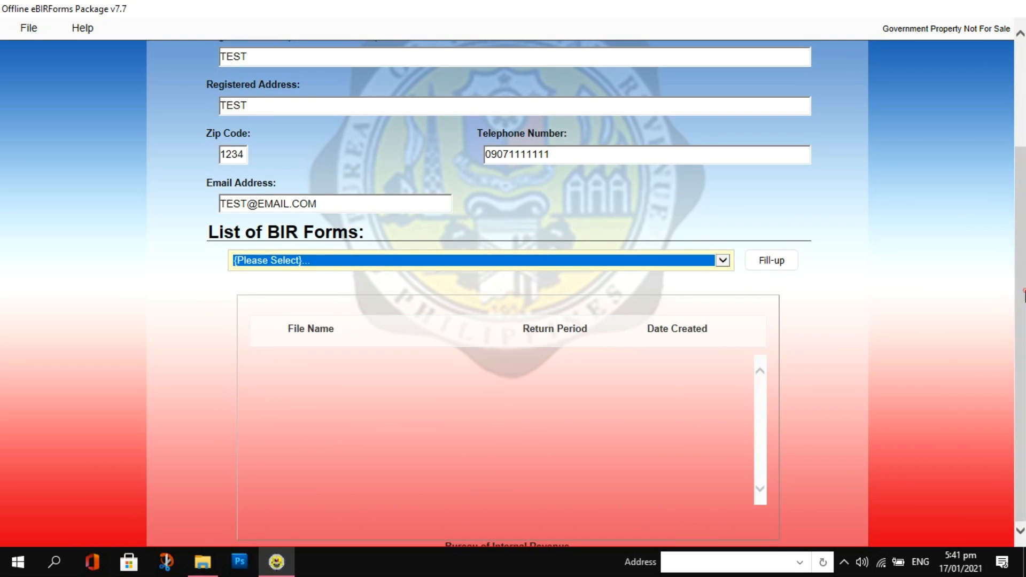
click(636, 263)
drag(954, 291, 949, 470)
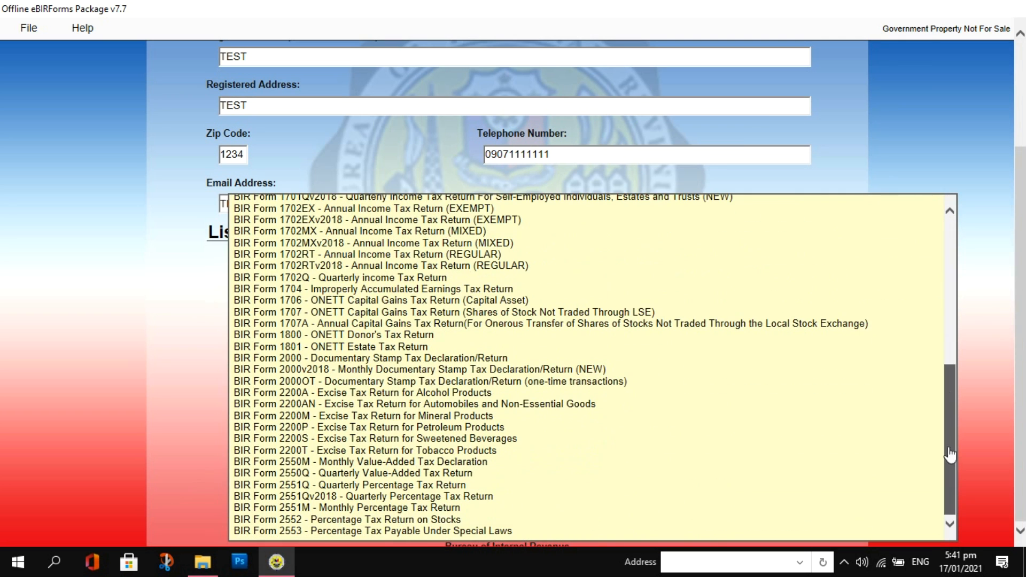
click(380, 497)
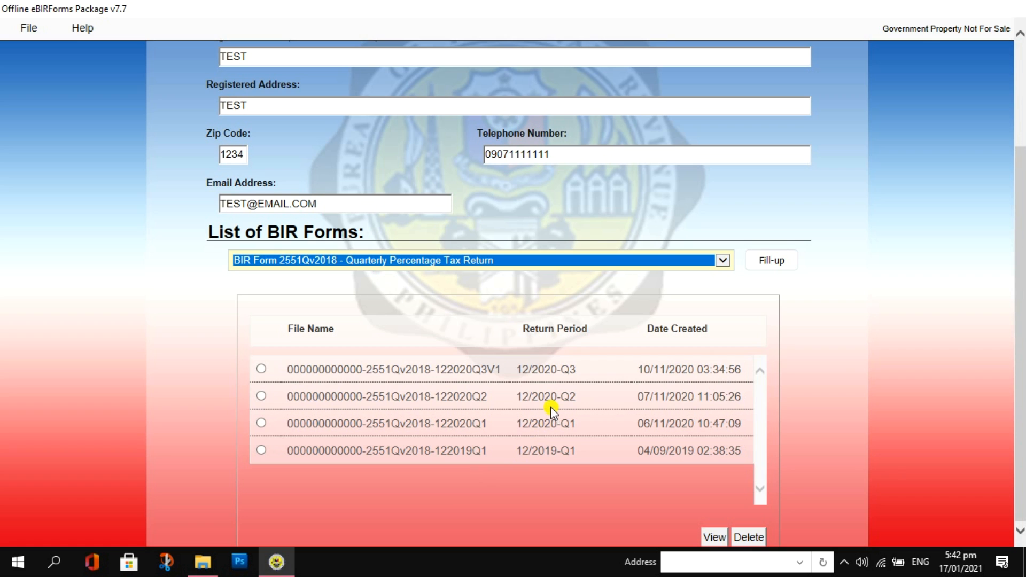
click(772, 261)
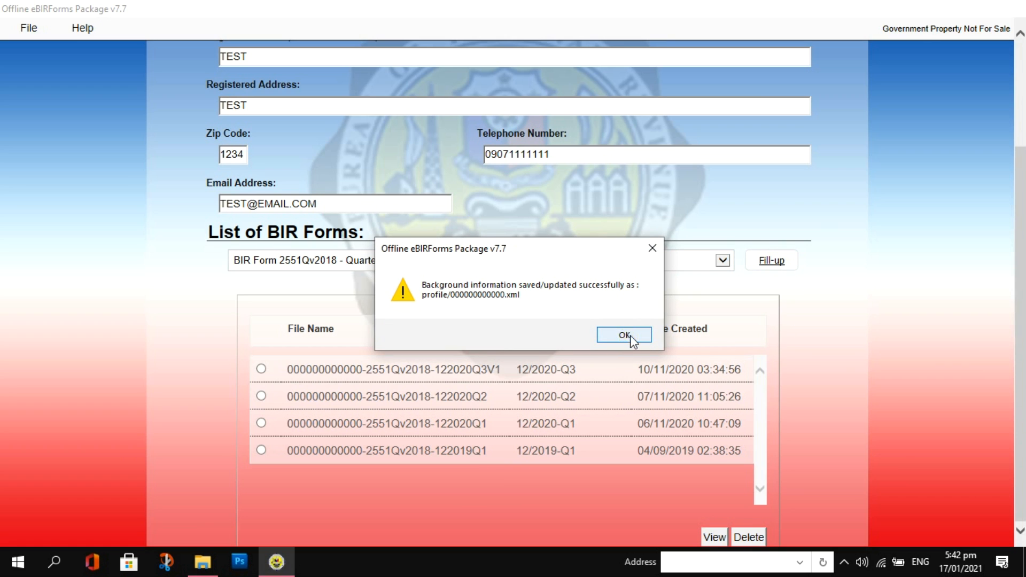
click(624, 336)
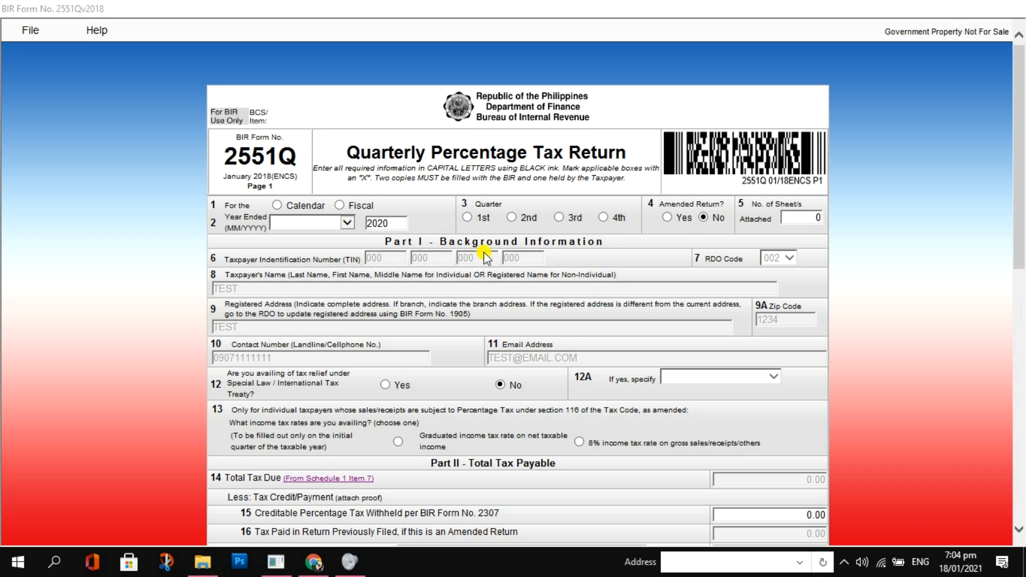
- Set the return period to the 4th quarter of calendar year 2020, with Amended Return set to No
click(277, 205)
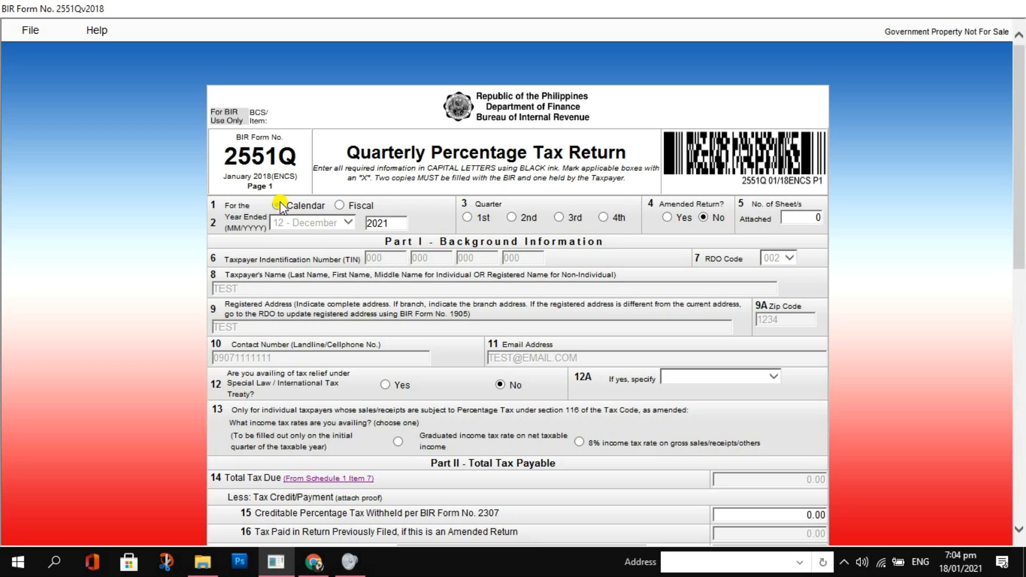
double_click(394, 224)
text(2)
click(604, 217)
click(668, 217)
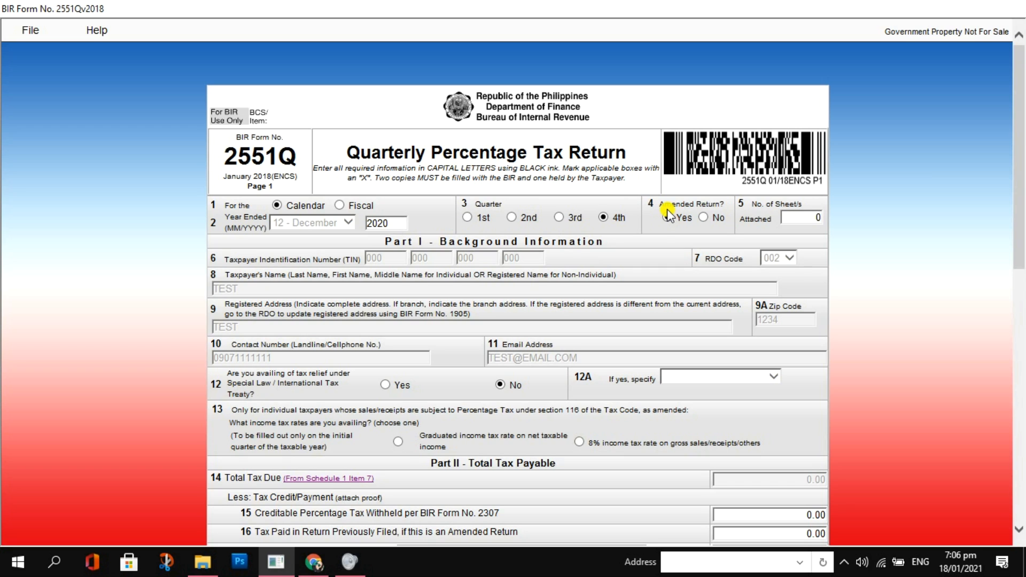
click(705, 217)
click(789, 221)
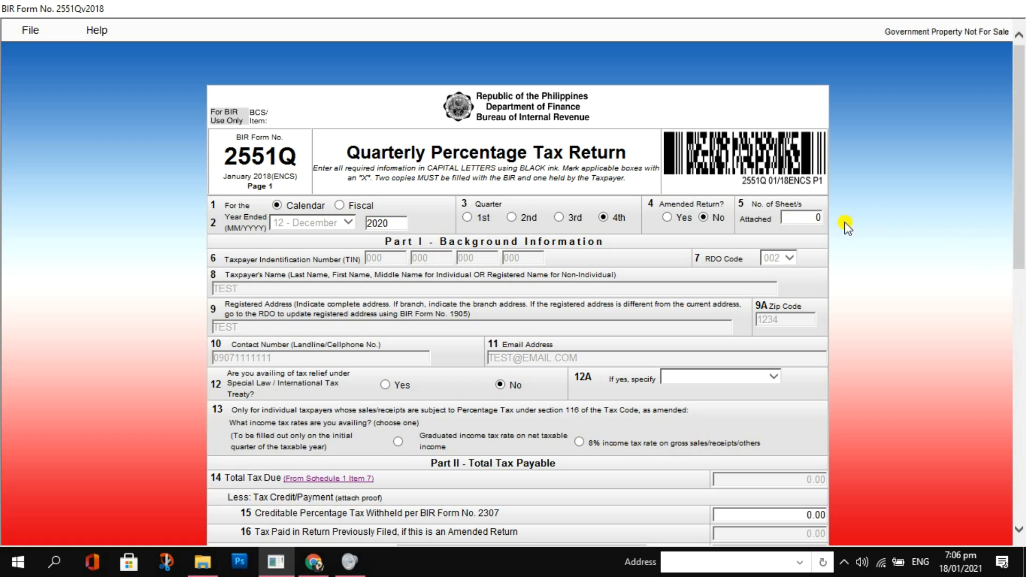
- Try answering Yes to tax relief with Special Rate specified in item 12A, and return item 12 to No
drag(1019, 211, 1020, 269)
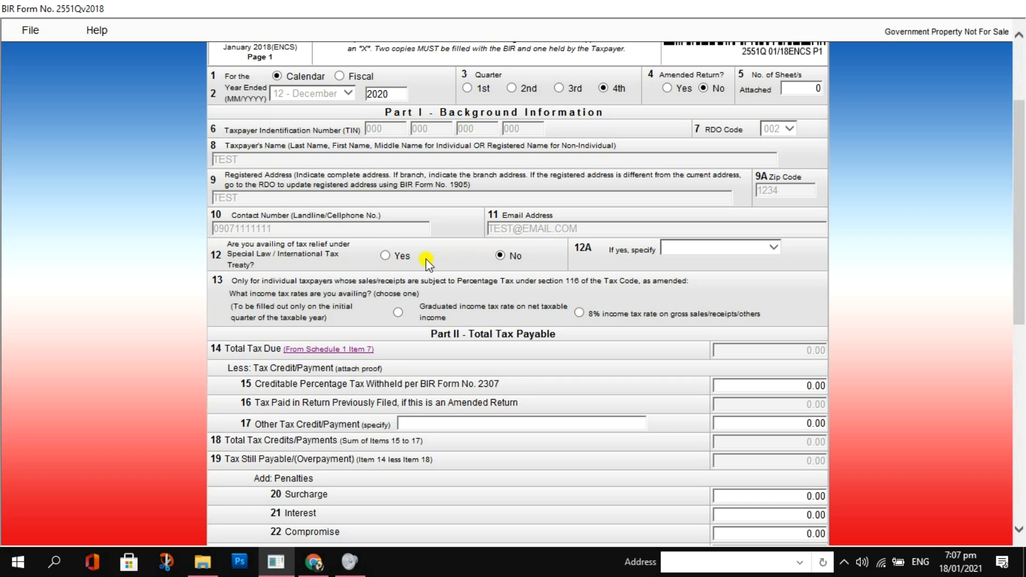
click(385, 256)
click(721, 248)
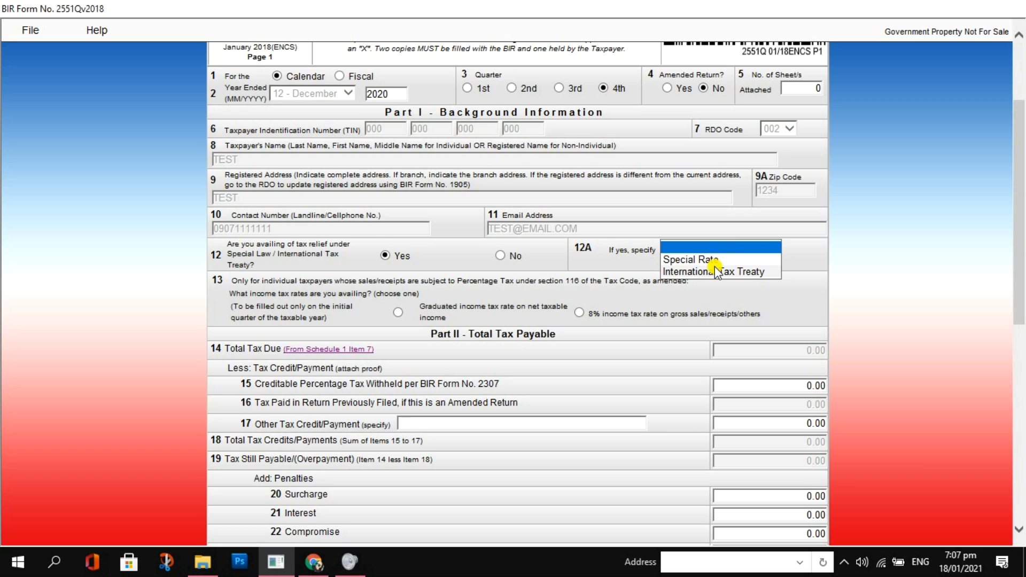
click(717, 261)
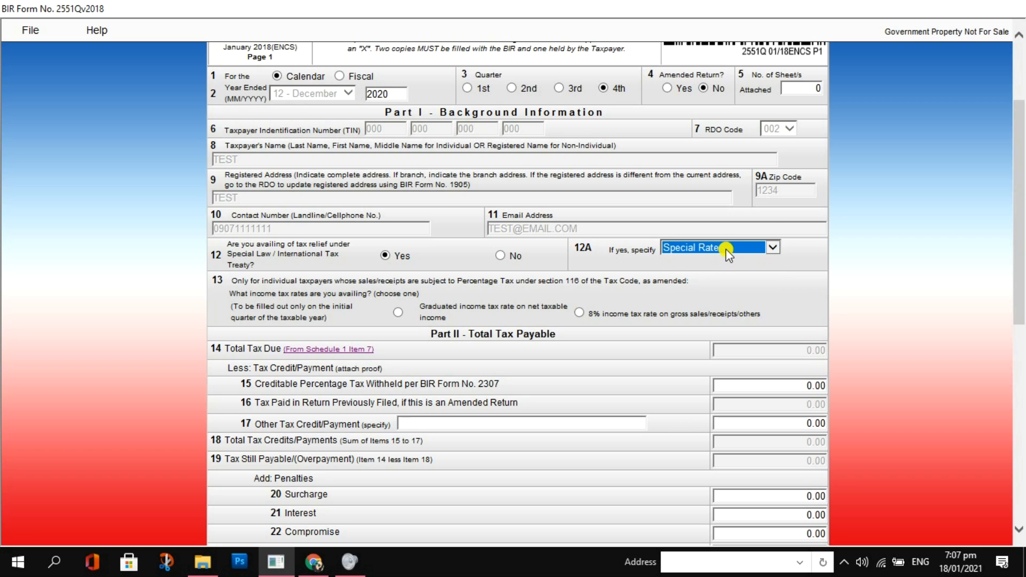
click(725, 249)
click(724, 261)
click(508, 256)
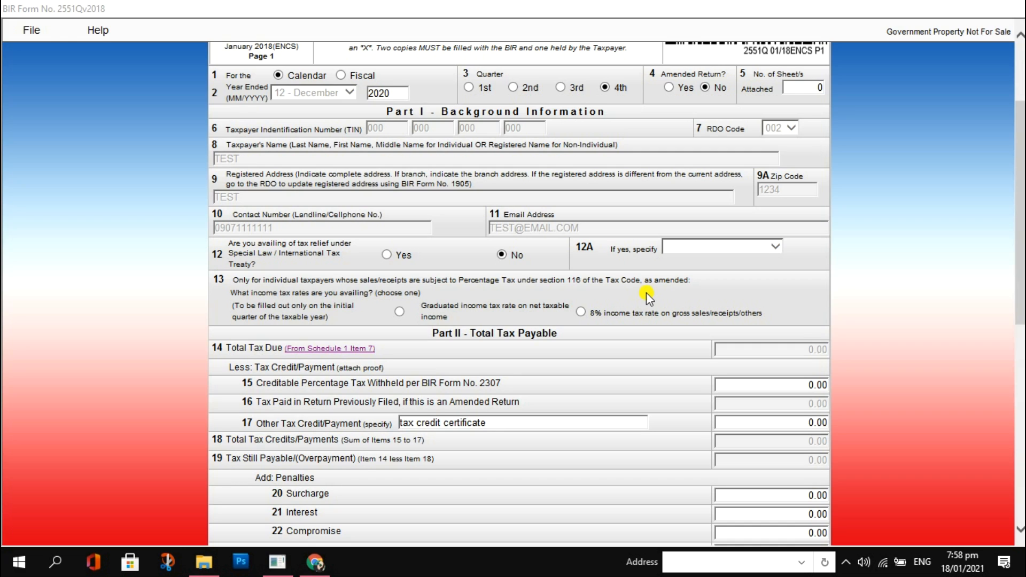
- Go to page 2 of the form and select tax code PT 010 in row 1 of Schedule 1
drag(1019, 262, 1019, 348)
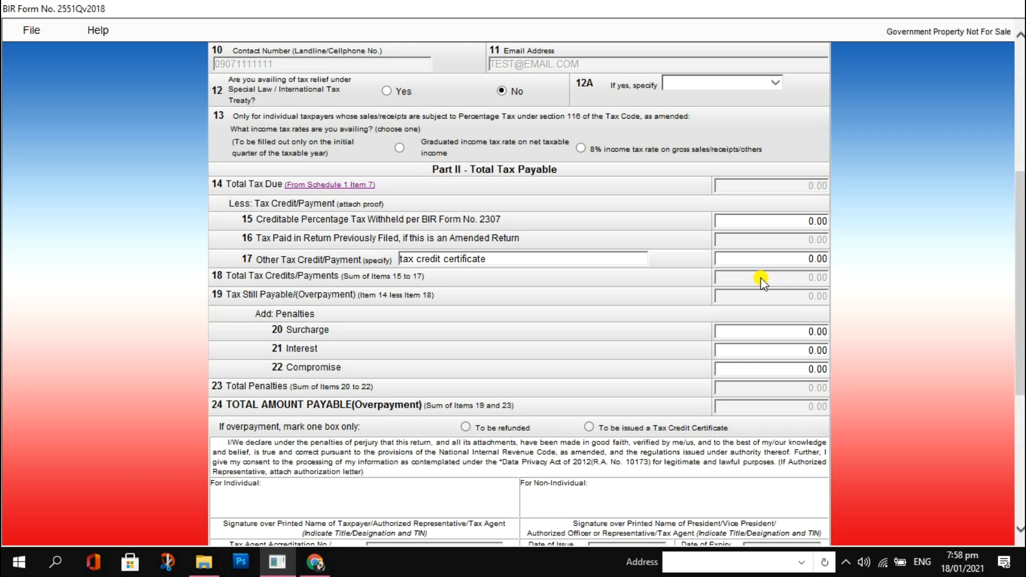
drag(1019, 274, 1007, 374)
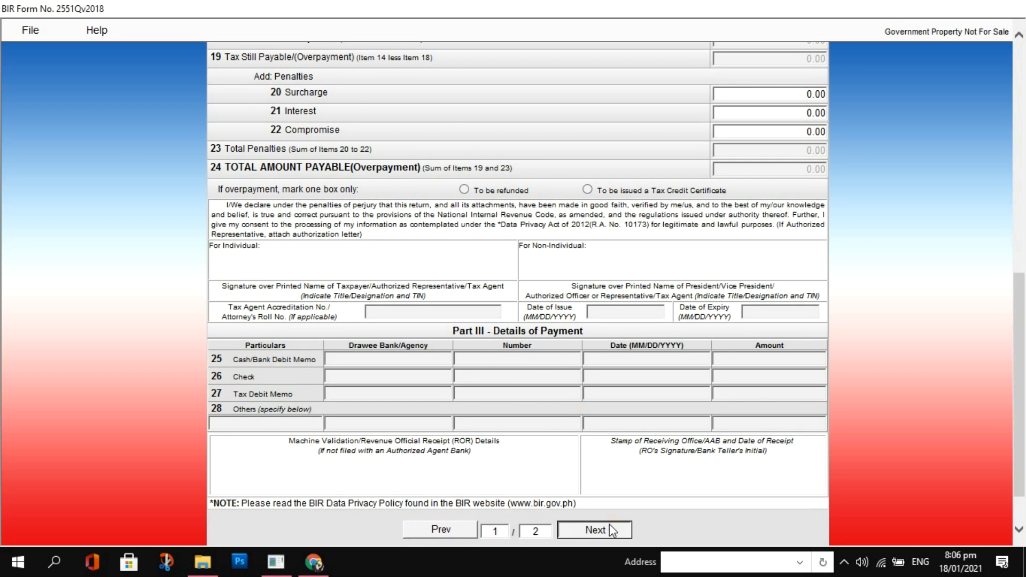
click(609, 526)
drag(1020, 346, 1021, 138)
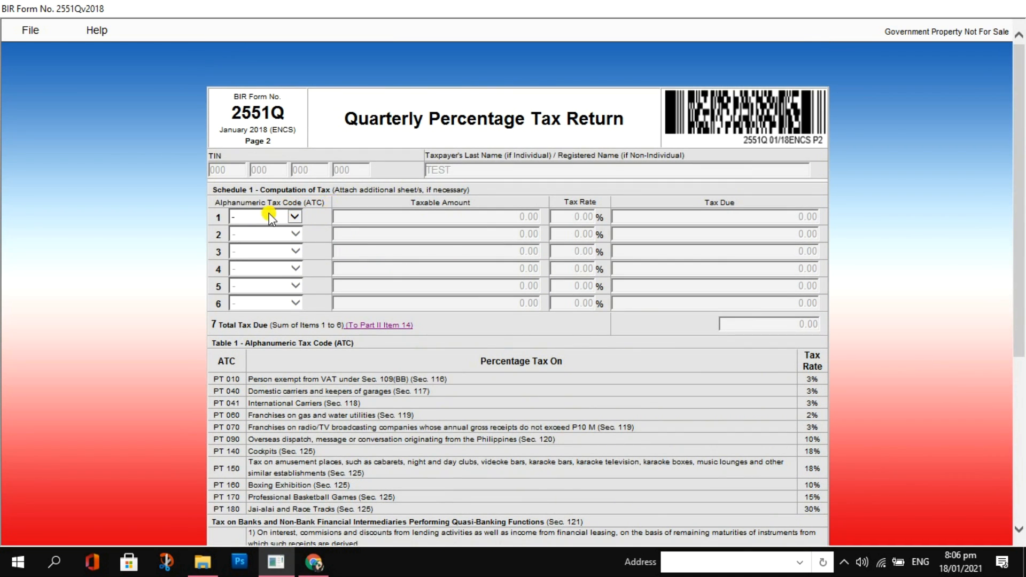
click(295, 218)
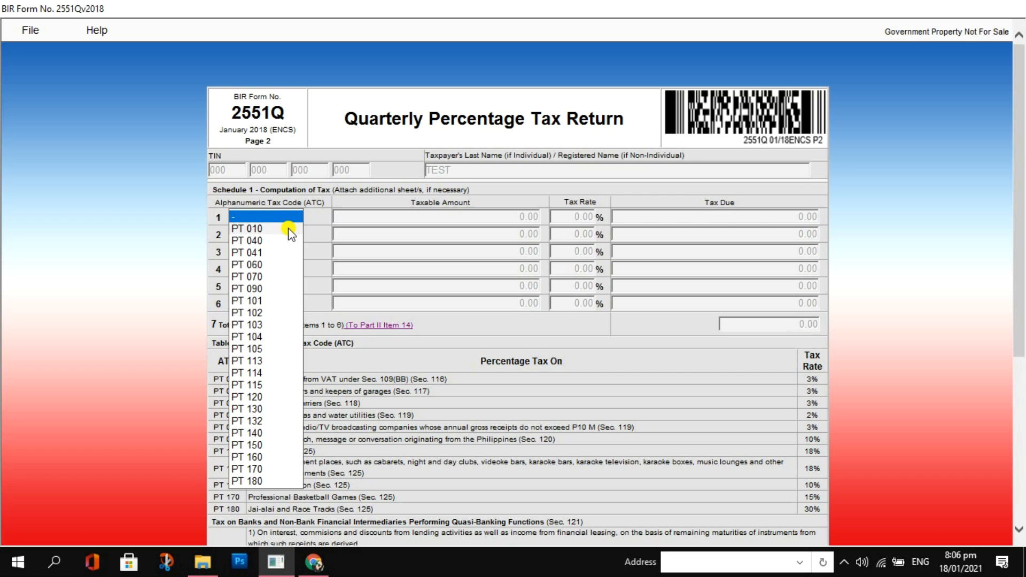
click(288, 229)
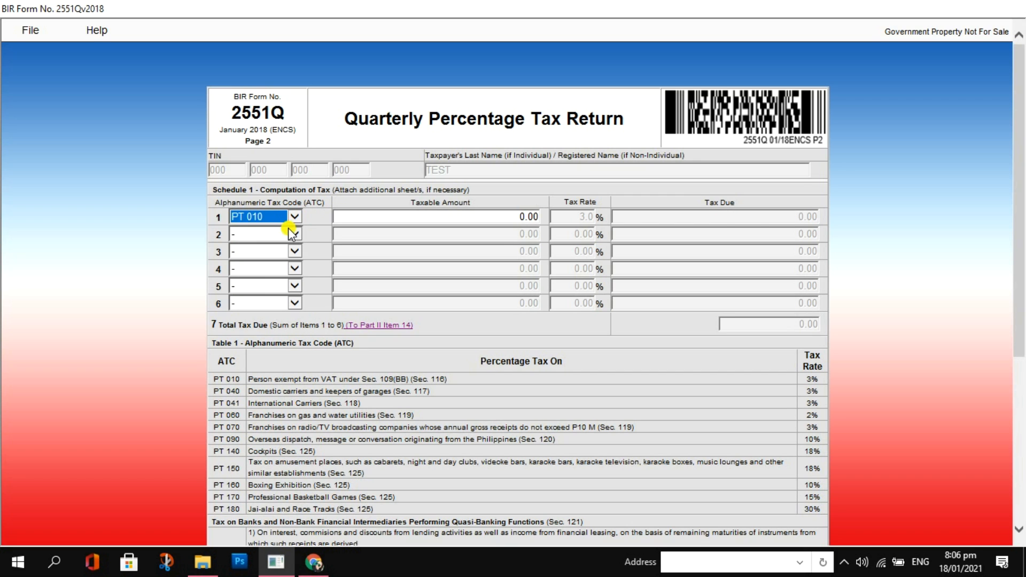
- Enter 72,000 as the taxable amount for the PT 010 row of Schedule 1
click(497, 233)
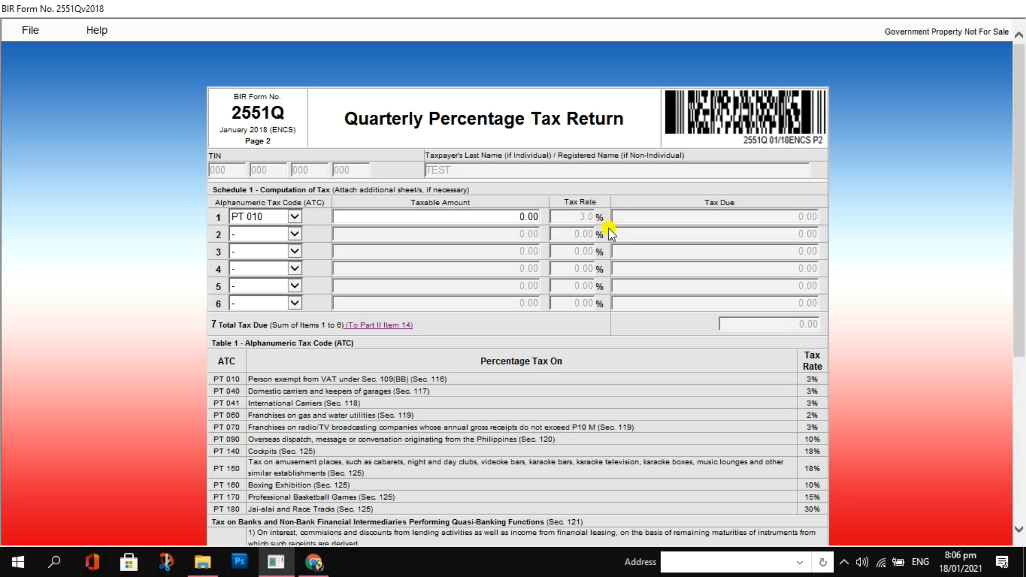
click(496, 219)
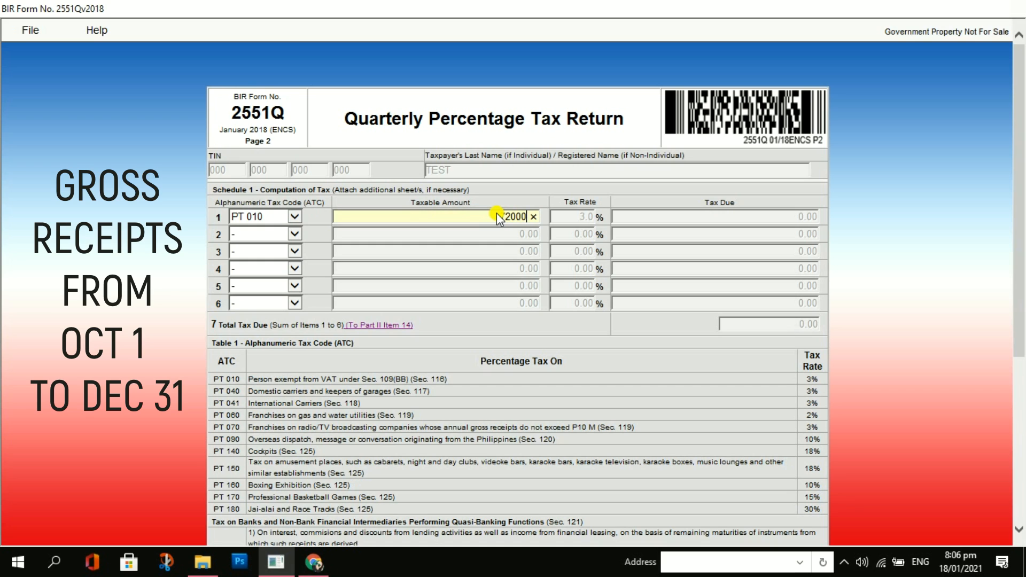
key(Tab)
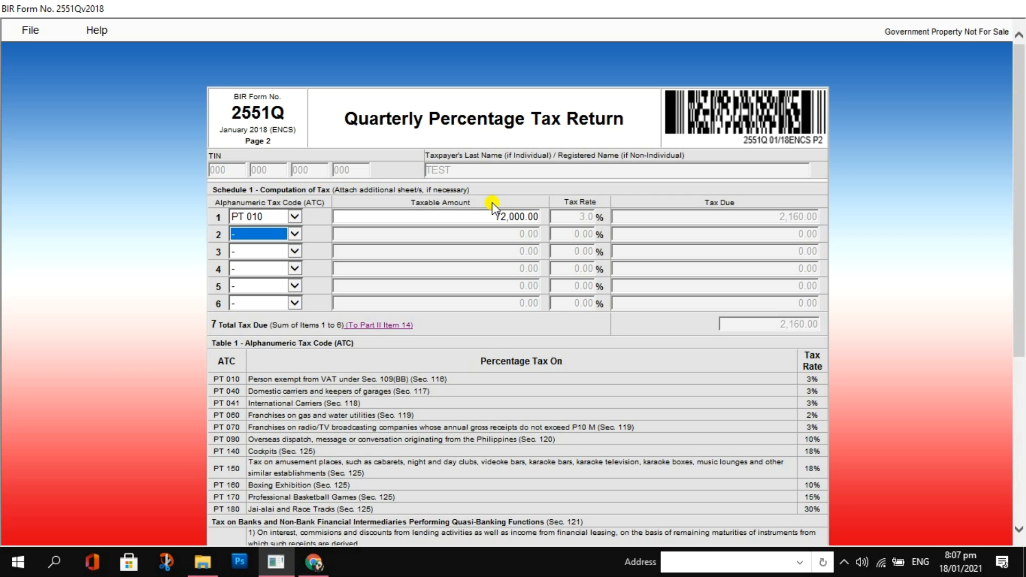
click(466, 219)
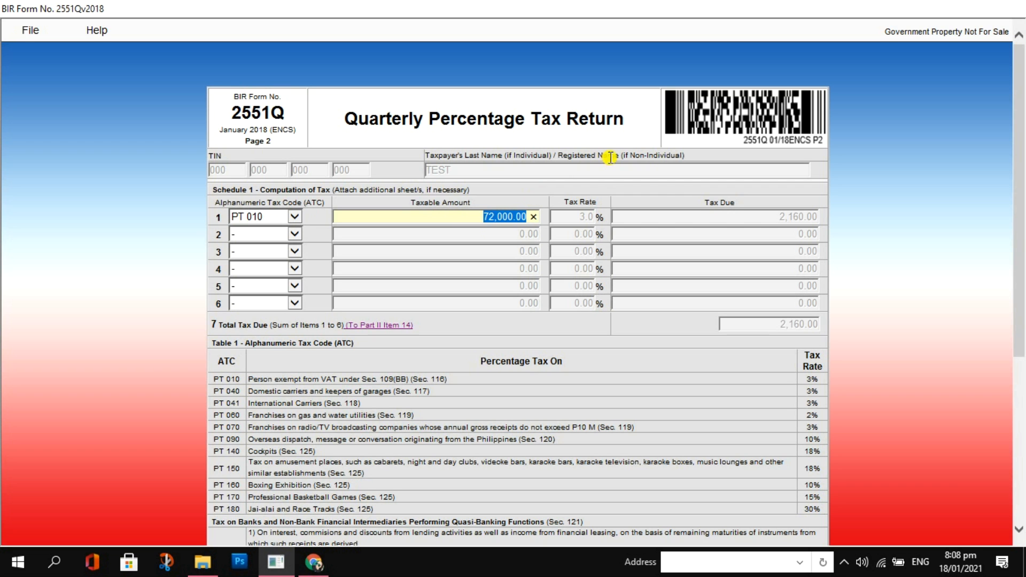
- Return to page 1 of the form and set Amended Return to Yes
drag(1018, 307, 1018, 527)
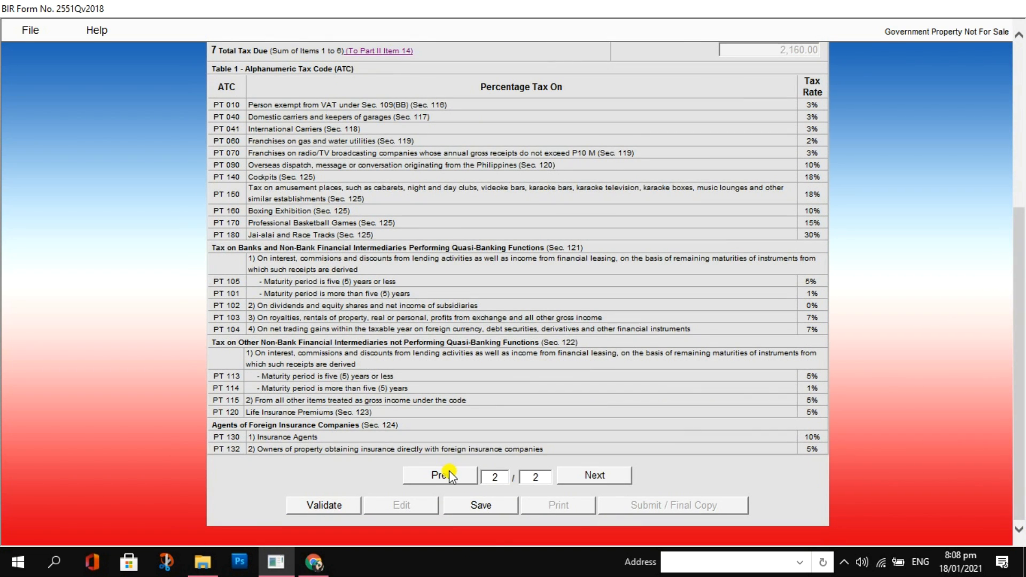
click(437, 477)
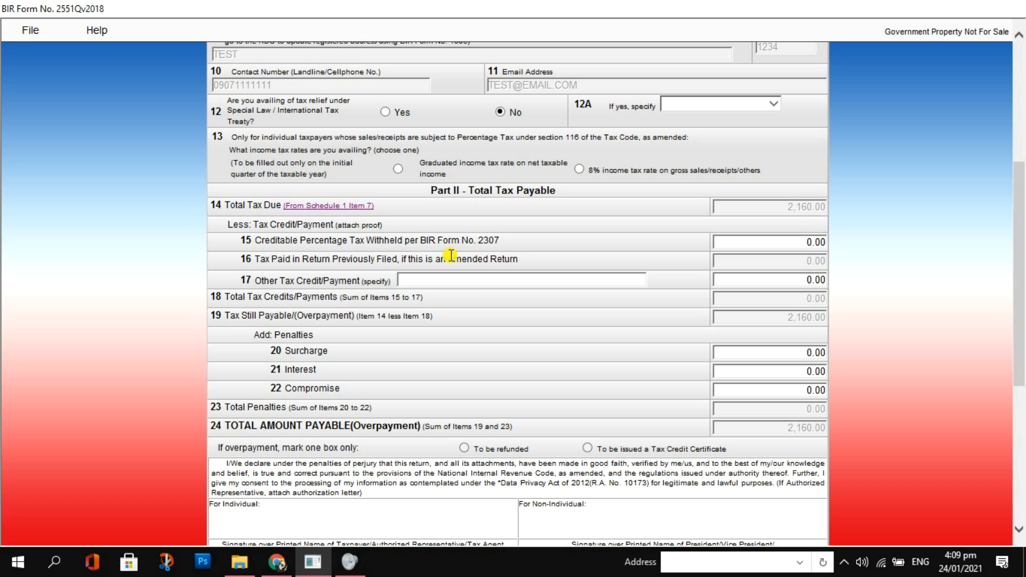
click(490, 246)
drag(1019, 211, 1020, 95)
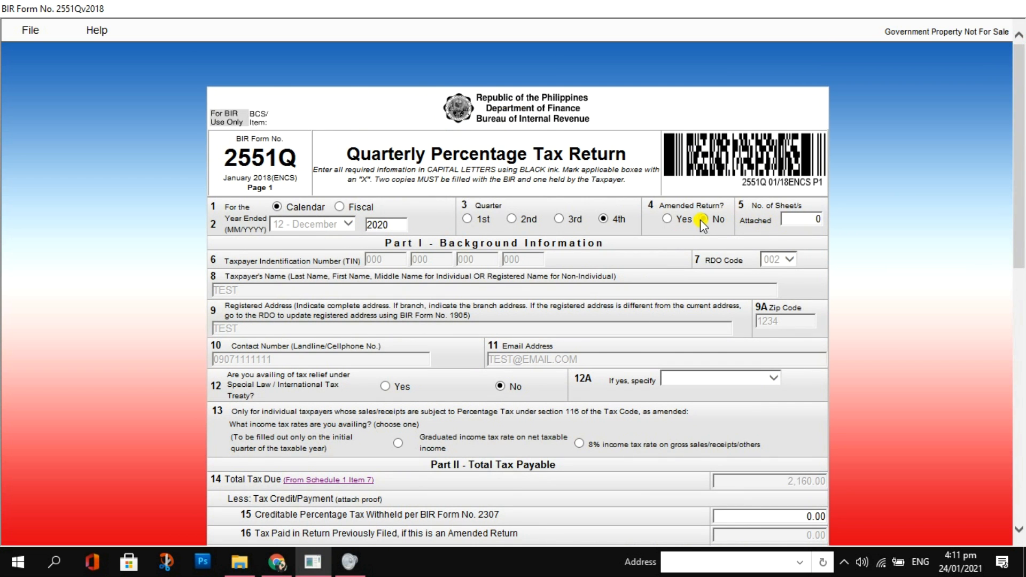
click(666, 219)
- Enter 1,000 as the tax paid in the previously filed return in item 16 of Part II
drag(1020, 156, 1019, 294)
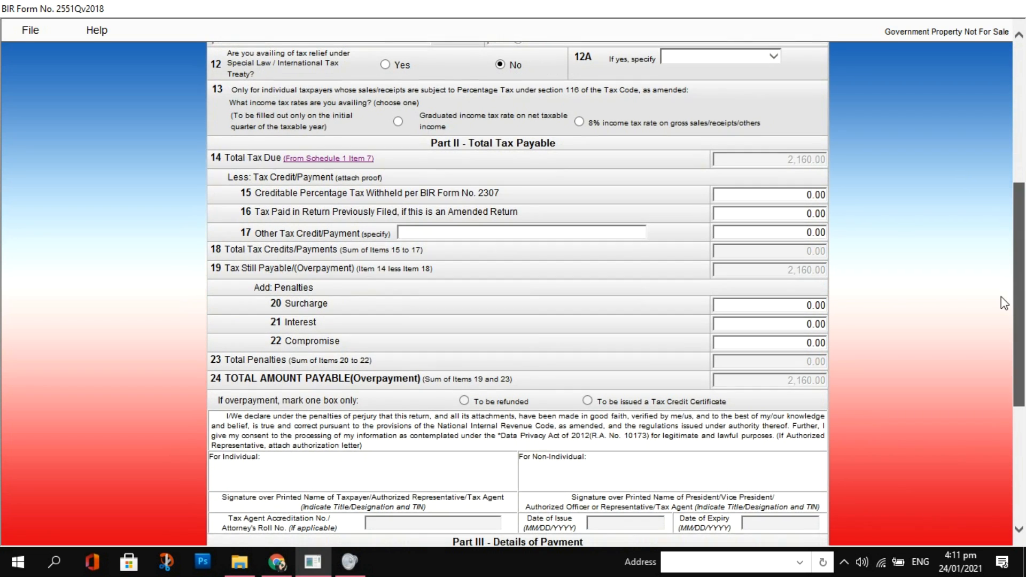
click(804, 213)
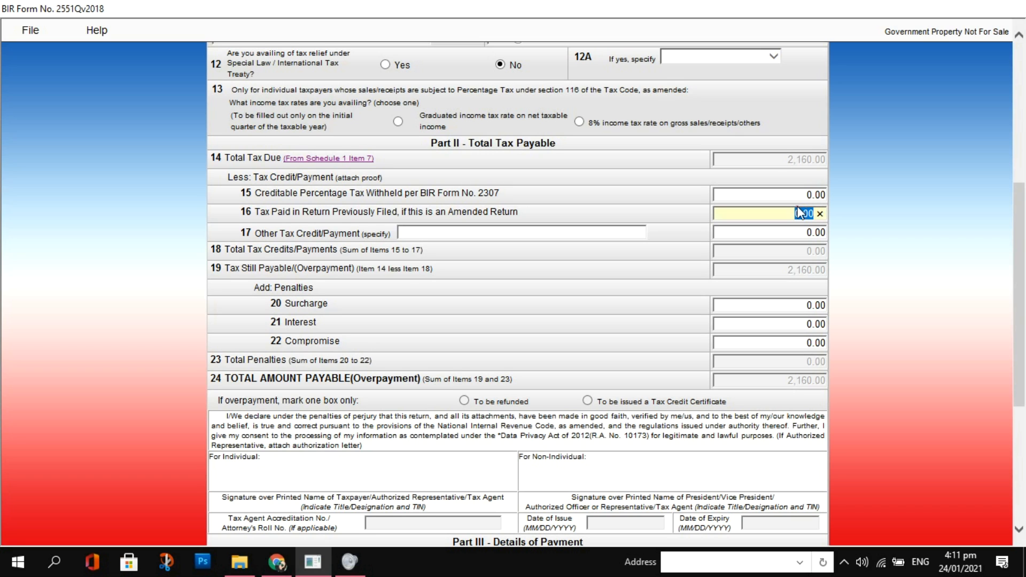
text(0)
click(947, 263)
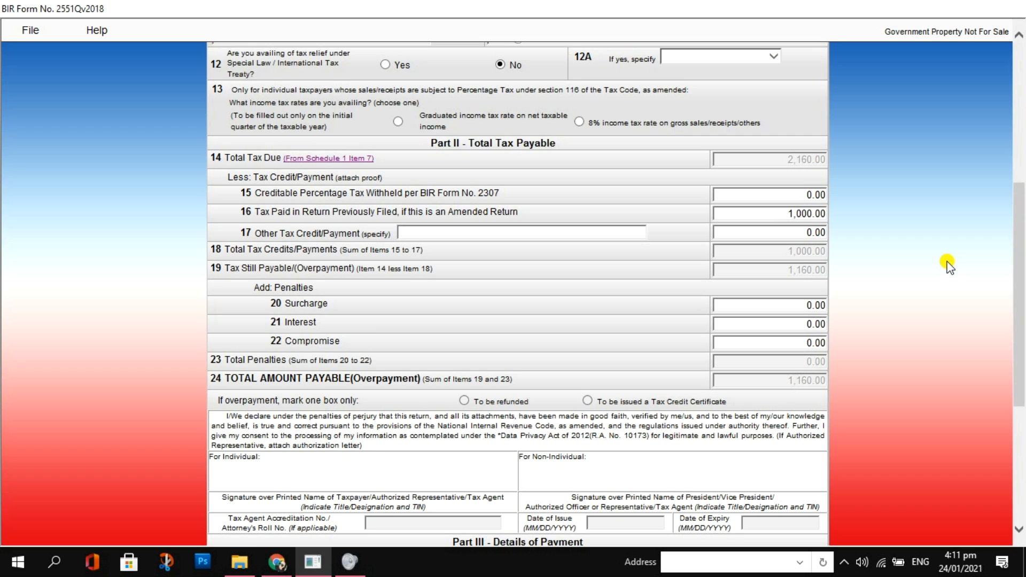
click(772, 211)
click(773, 212)
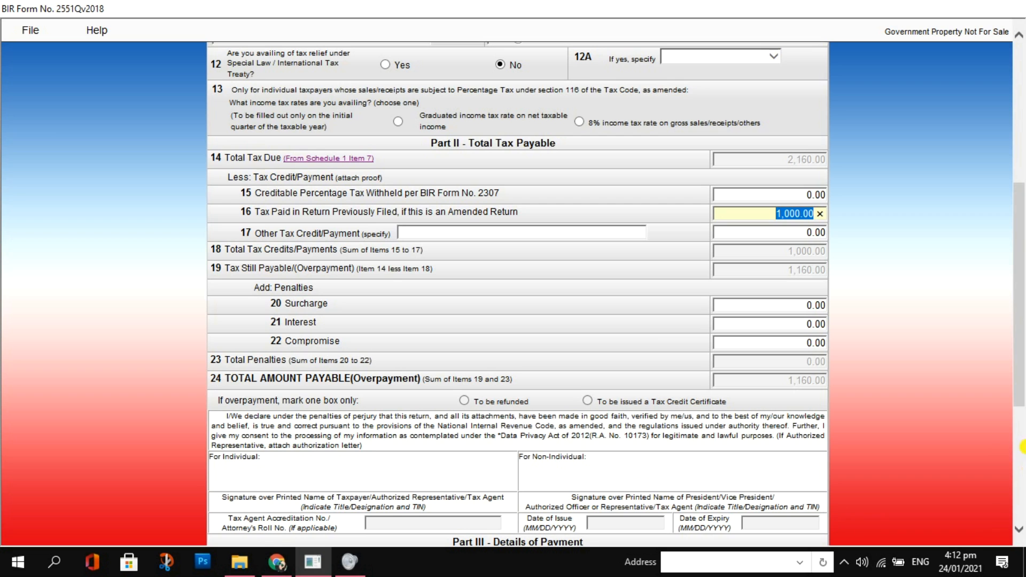
scroll(518, 294, down, 5)
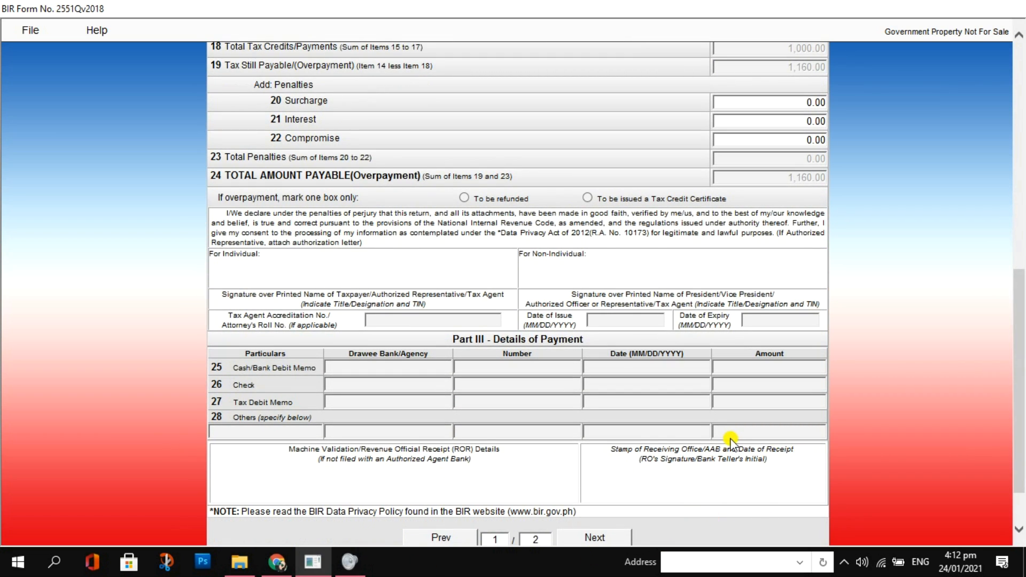
- Specify "tax credit certificate" as the other tax credit/payment in item 17 of Part II and enter 1,000 as its amount
drag(1022, 433, 1023, 363)
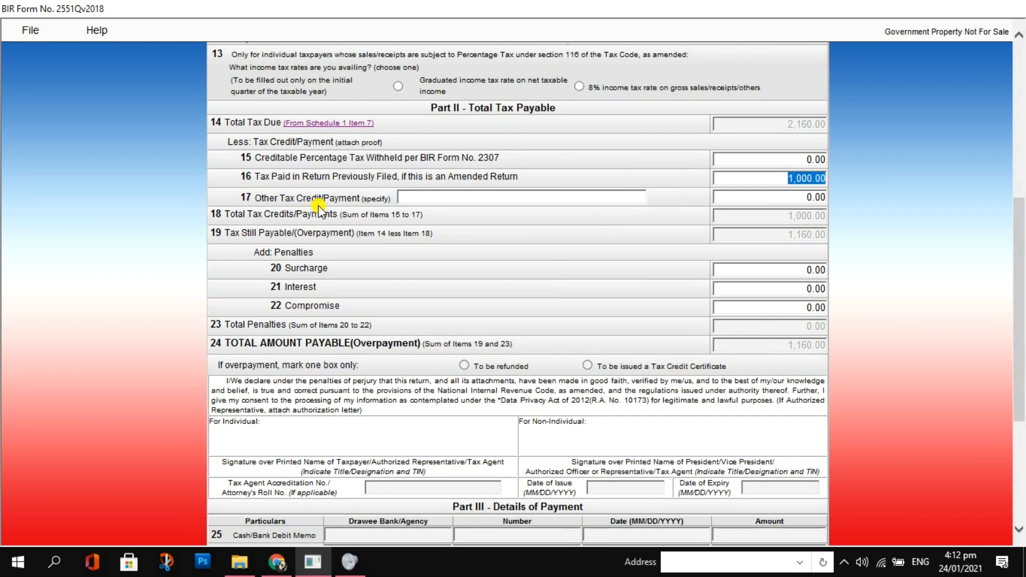
click(411, 199)
text(ta)
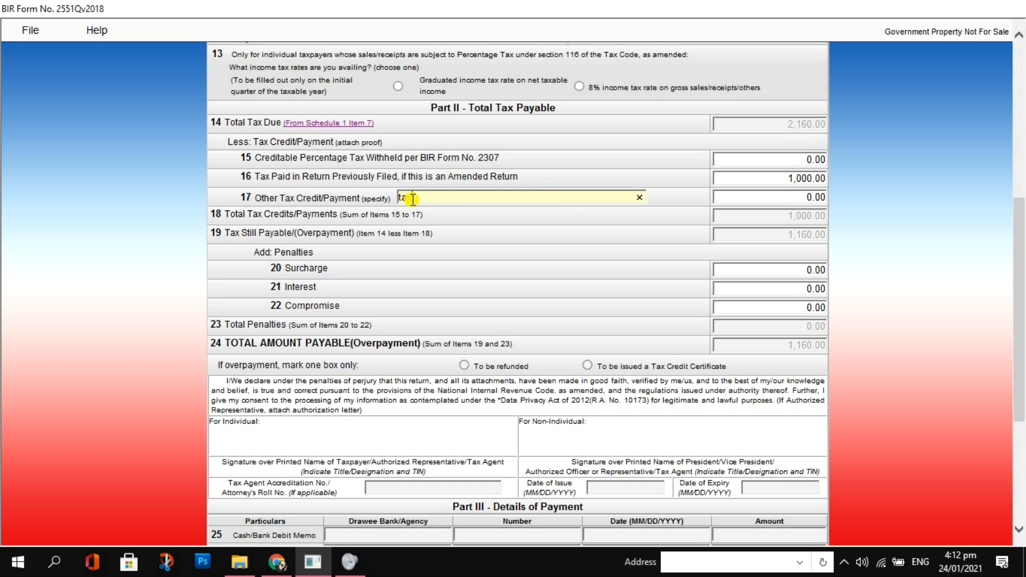
text(x credit certificate)
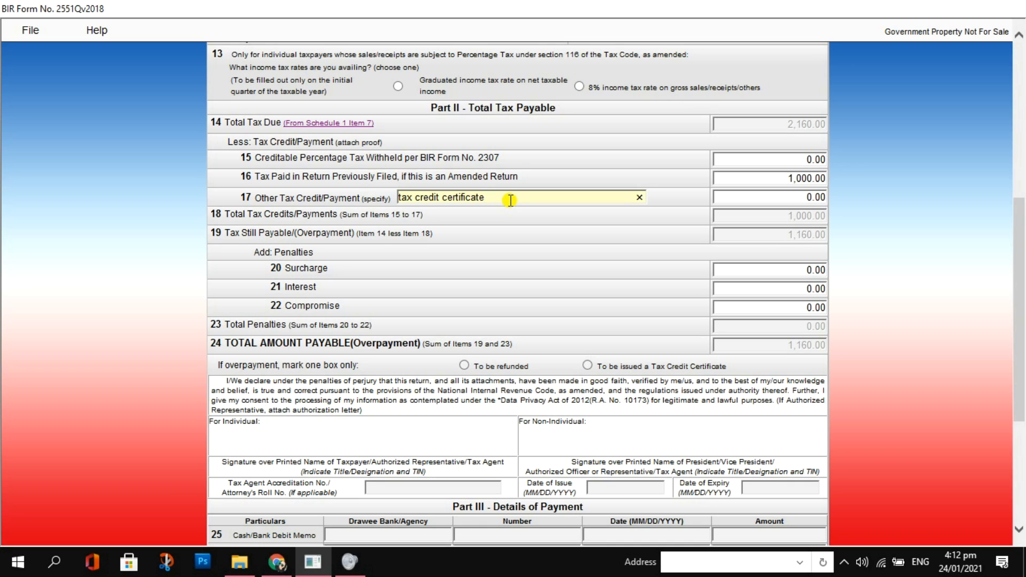
click(753, 197)
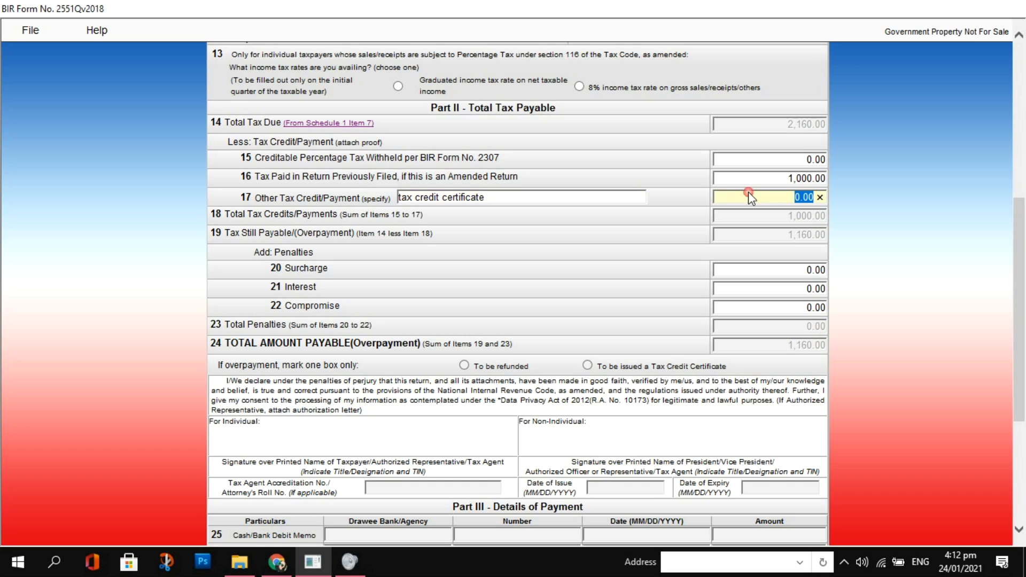
text(1000)
click(952, 243)
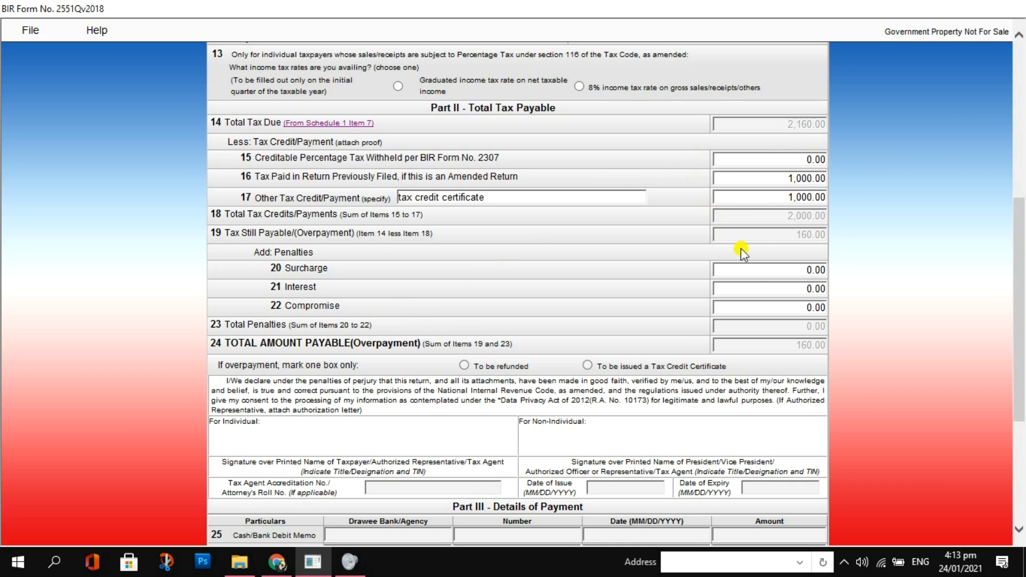
- Enter 1,000 as the compromise penalty in item 22 of Part II
click(784, 291)
click(783, 301)
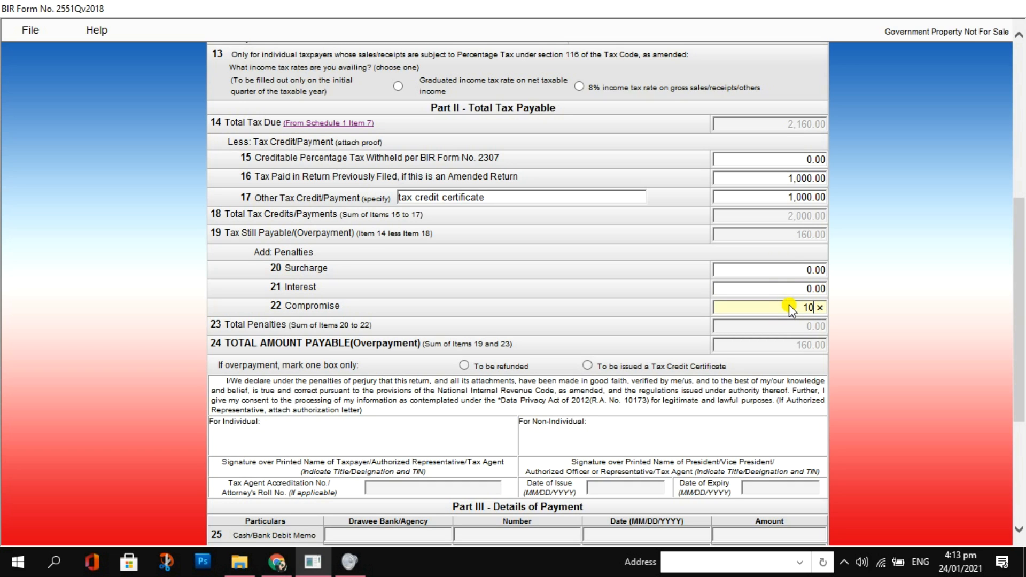
click(969, 364)
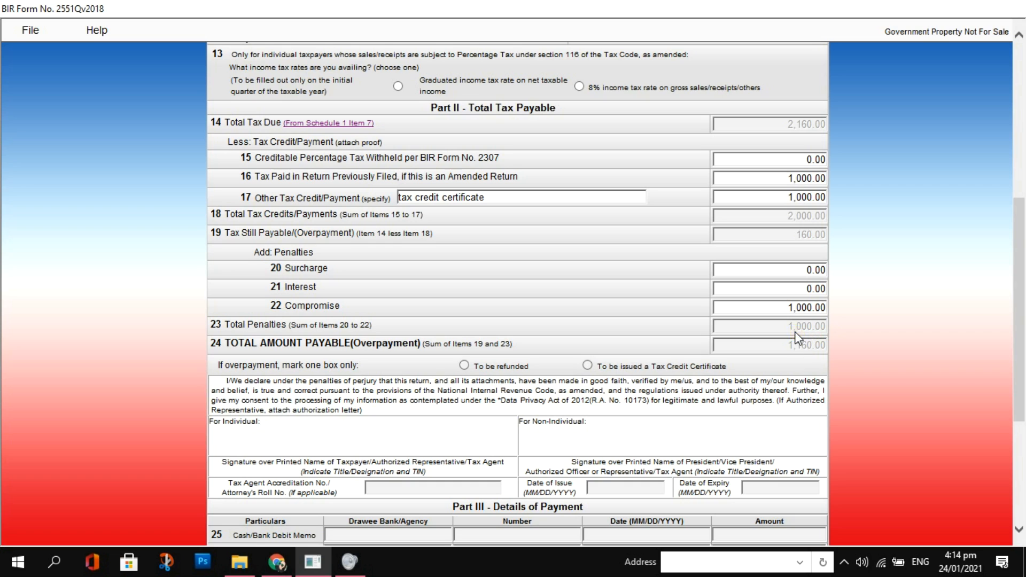
click(842, 328)
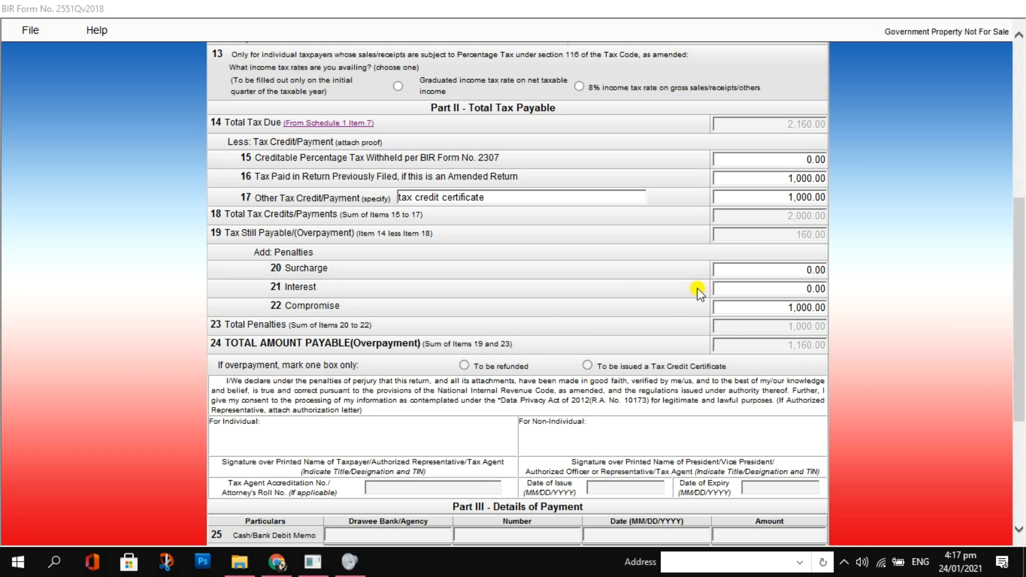
- Set the number of sheets attached in item 5 to 3
drag(1015, 430, 1006, 323)
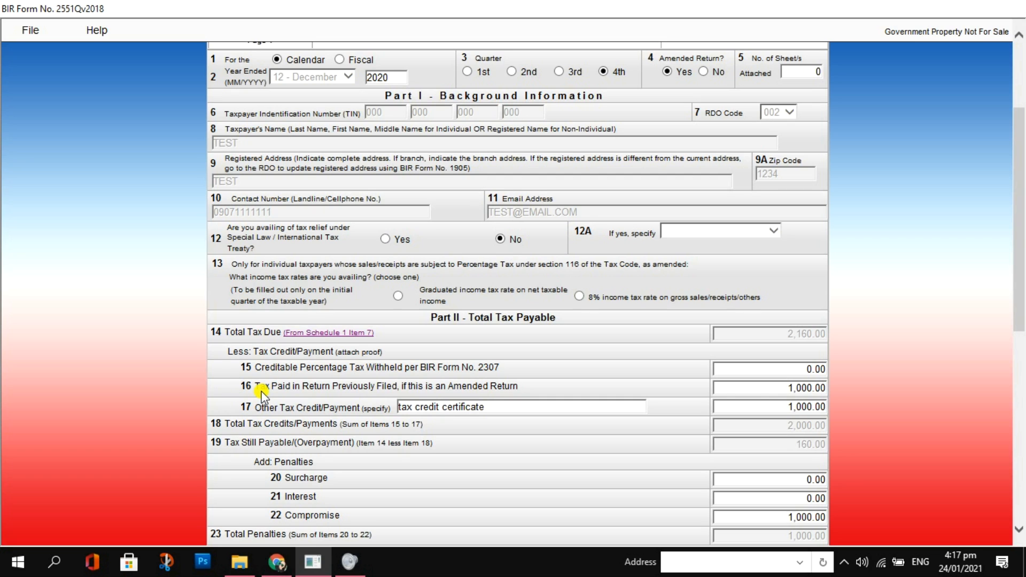
click(792, 76)
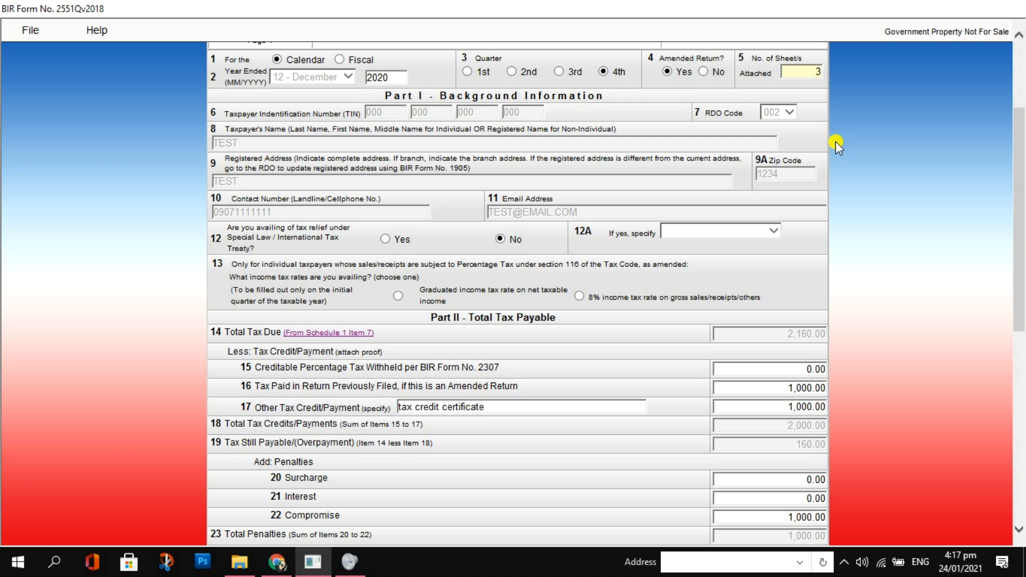
- Validate the completed return and dismiss the validation message
drag(1019, 231, 1020, 353)
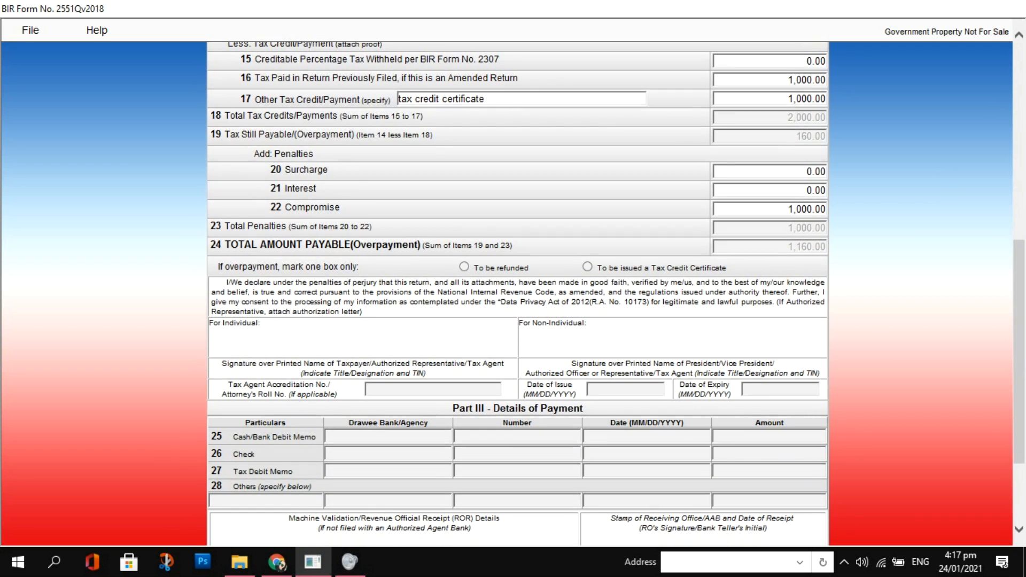
click(1021, 355)
drag(1022, 354, 1021, 410)
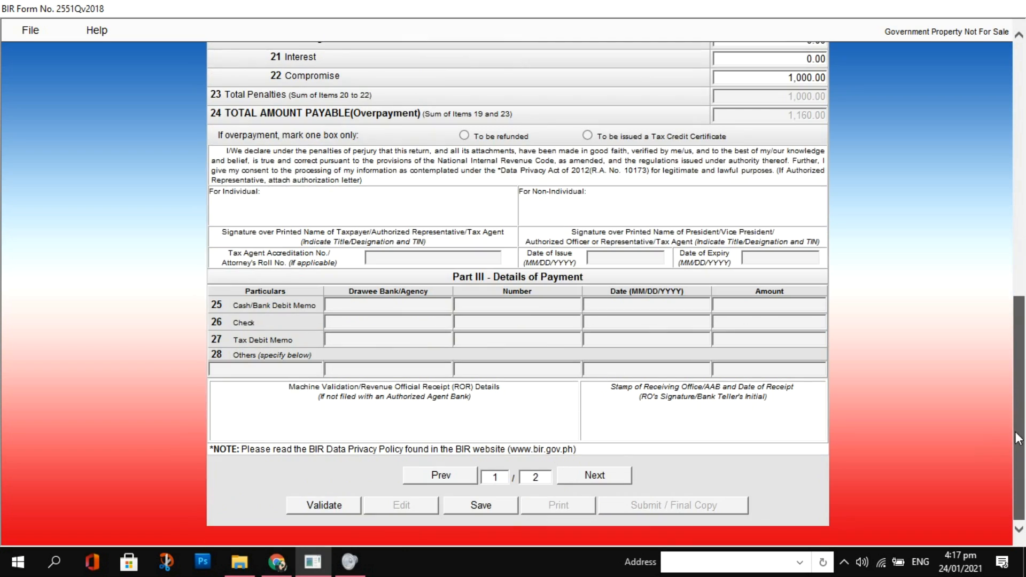
click(323, 508)
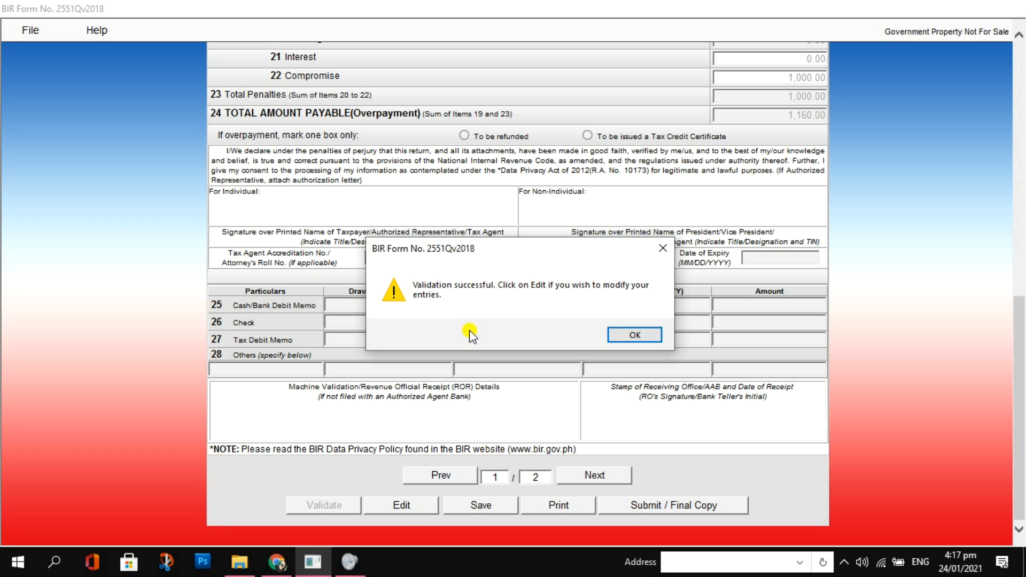
click(622, 336)
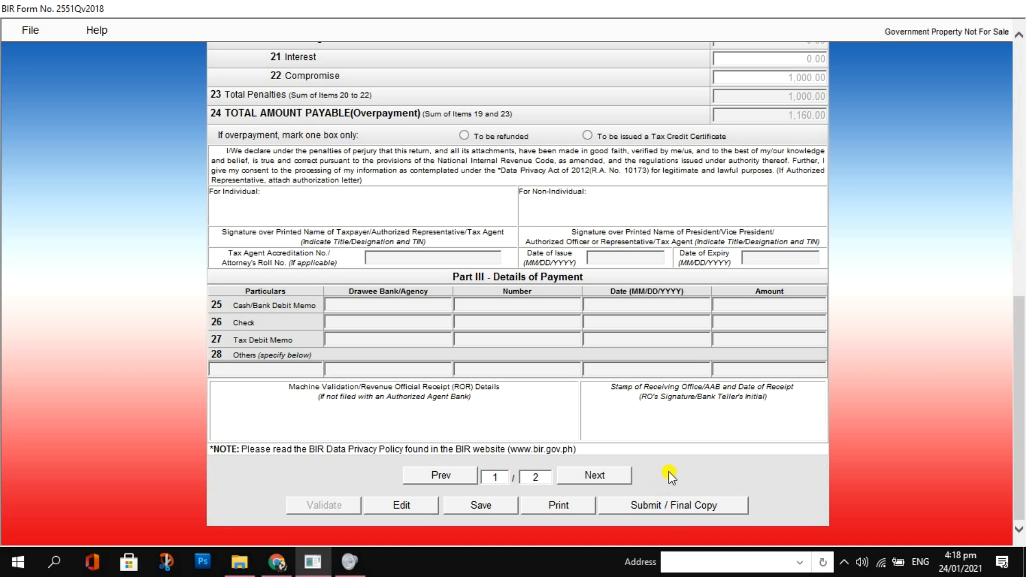
- Submit the final copy of the validated return, accept the eBIRForms Terms of Service Agreement and close the remaining notices
drag(1019, 409, 1018, 189)
scroll(1024, 276, down, 5)
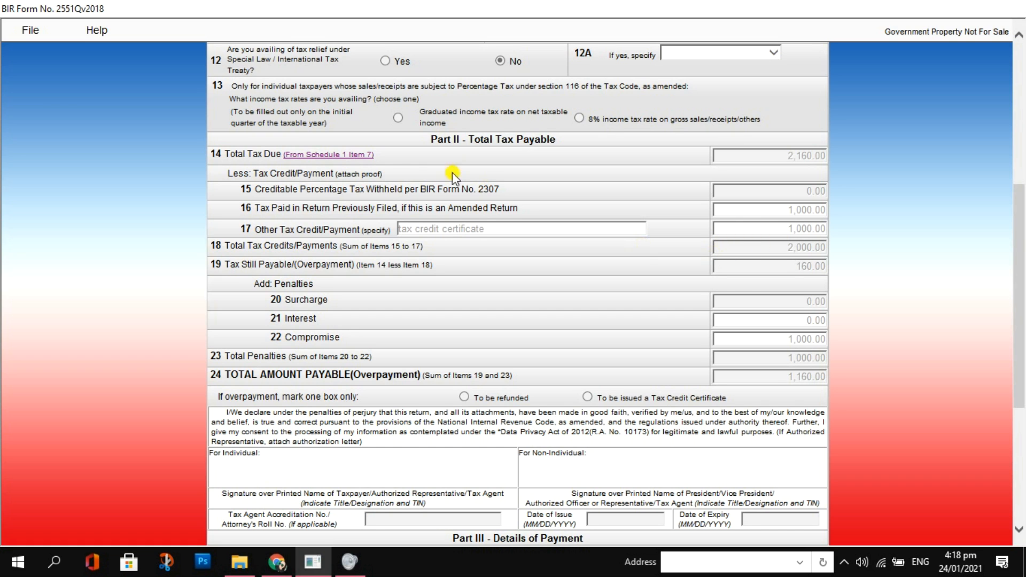
scroll(791, 267, up, 4)
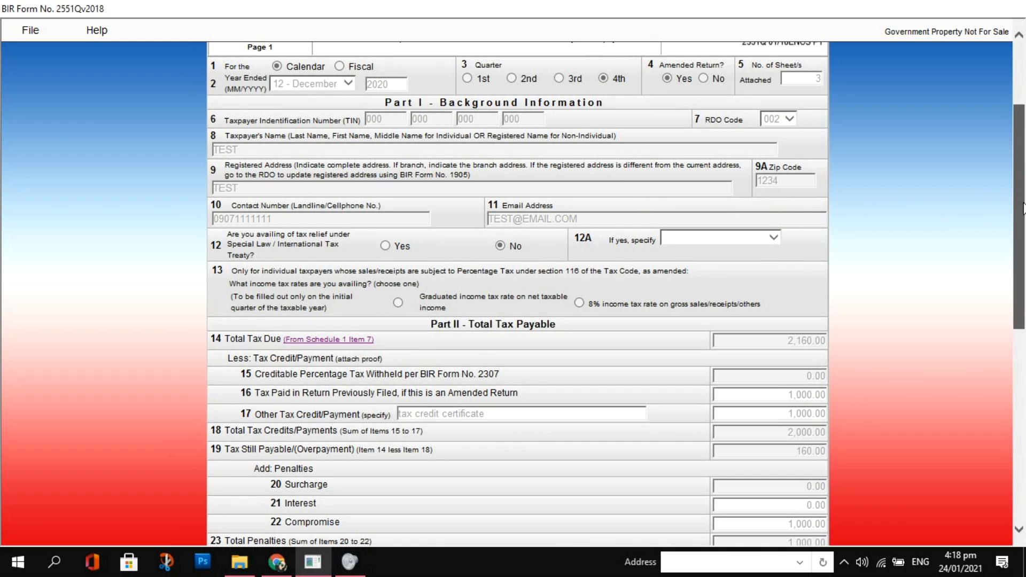
scroll(1018, 209, down, 10)
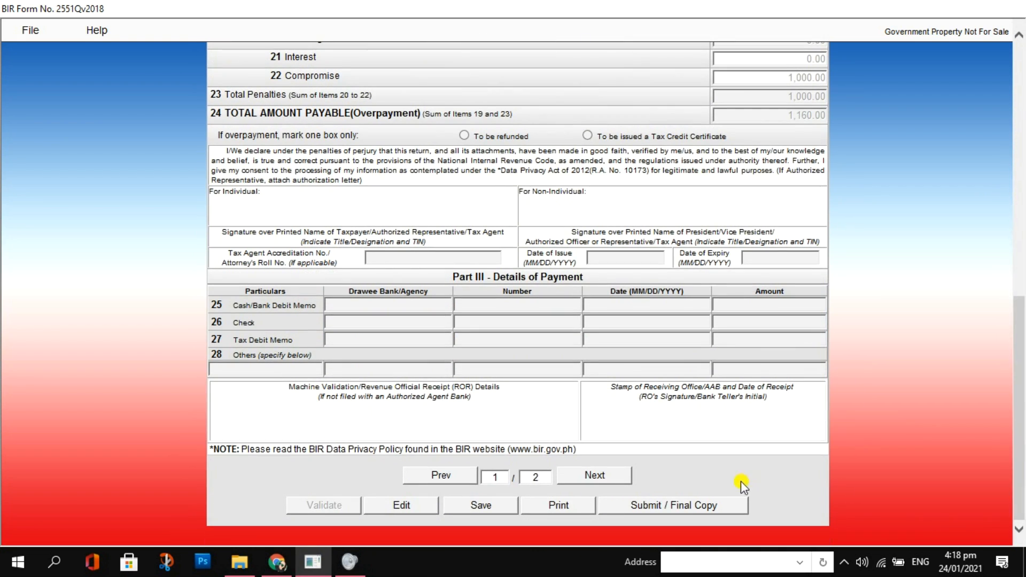
click(722, 505)
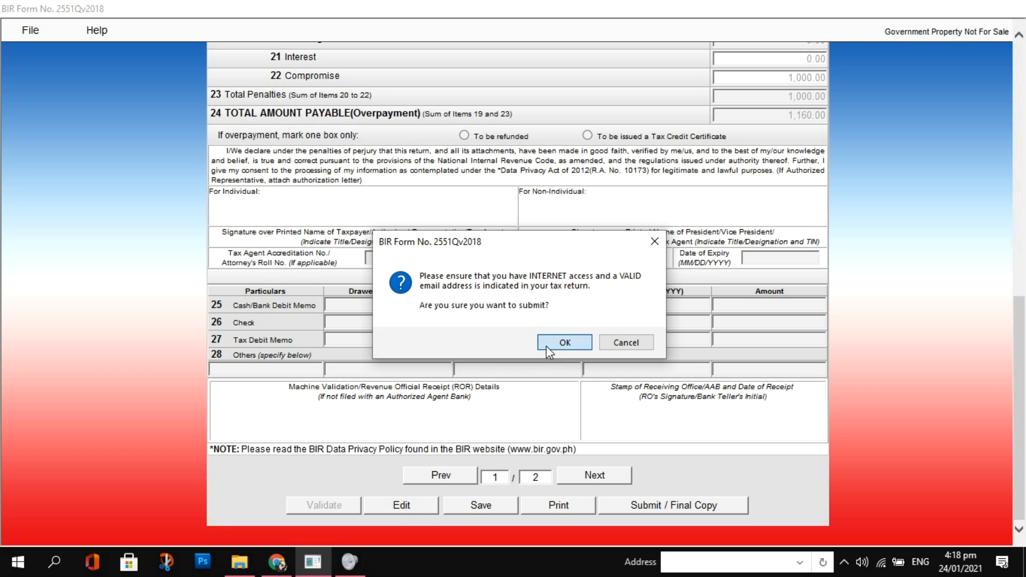
click(565, 342)
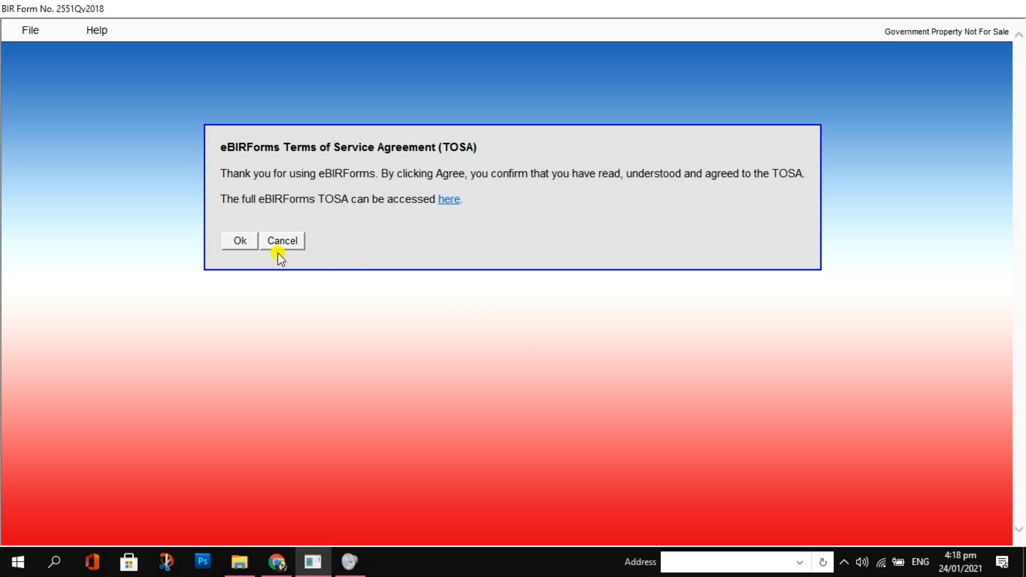
click(239, 243)
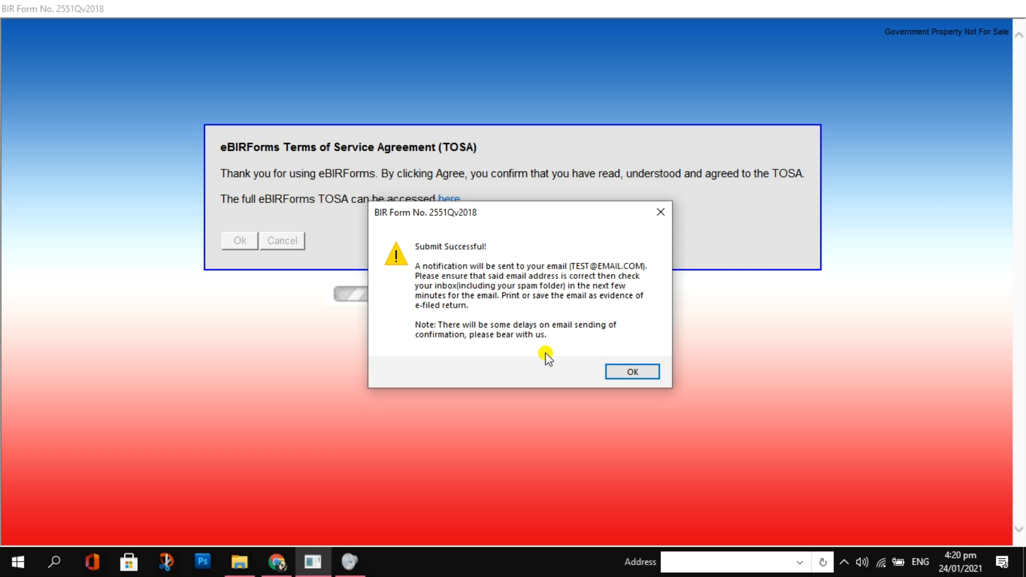
click(640, 367)
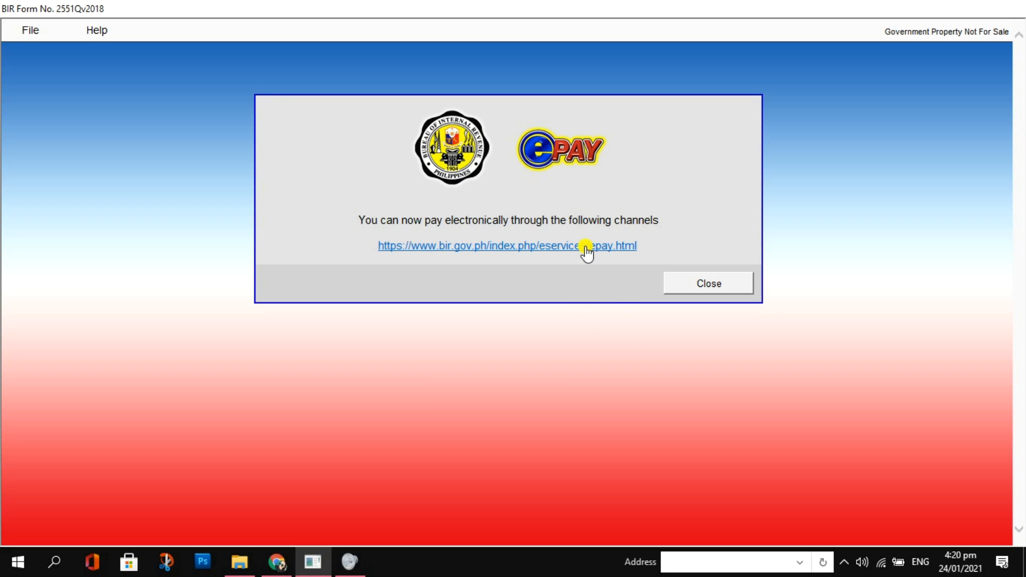
click(695, 282)
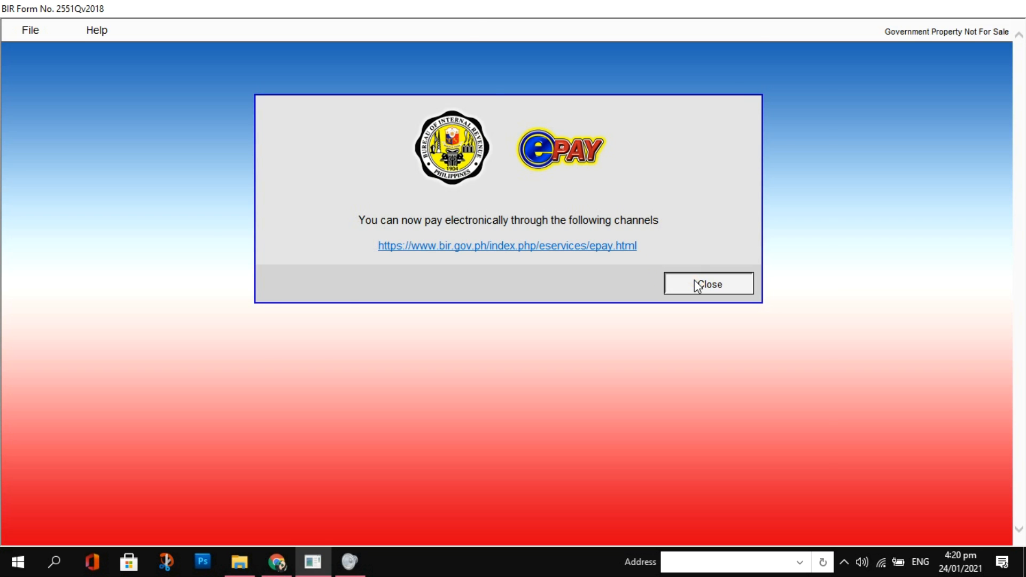